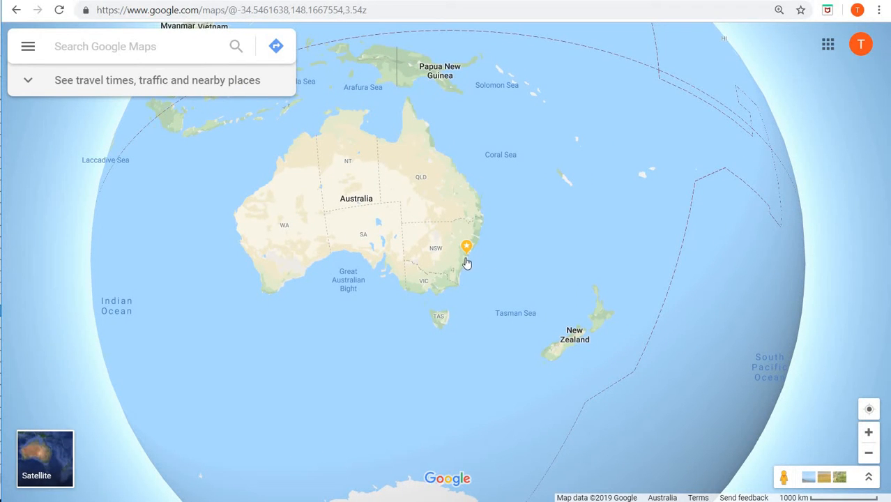
Step: Zoom the map in from the whole of Australia to the Sydney region
scroll(466, 263, up, 1)
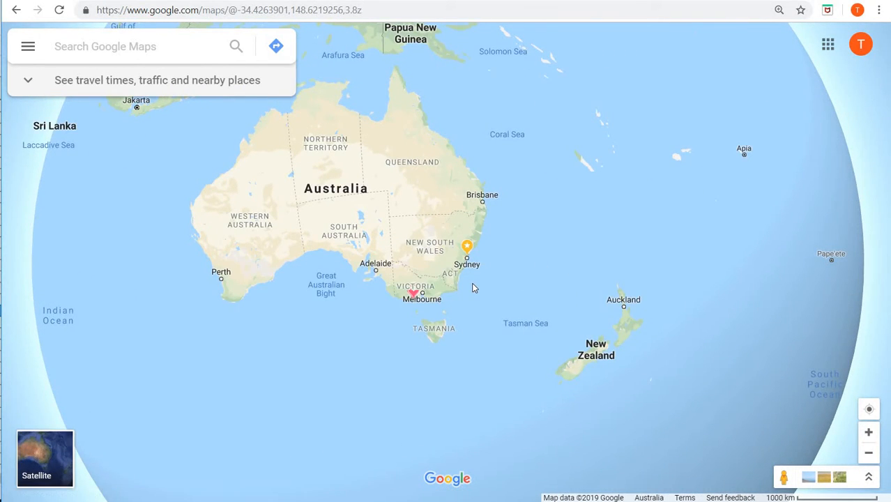
scroll(472, 286, up, 2)
scroll(460, 250, up, 3)
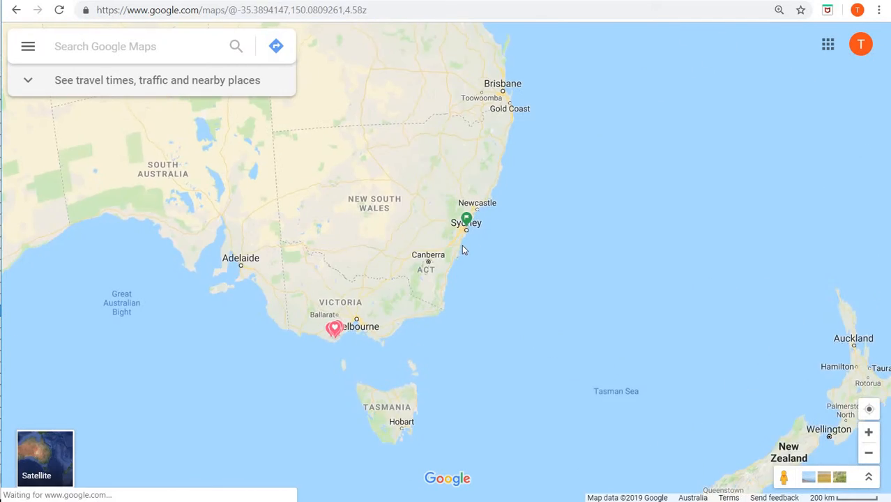
scroll(471, 215, up, 6)
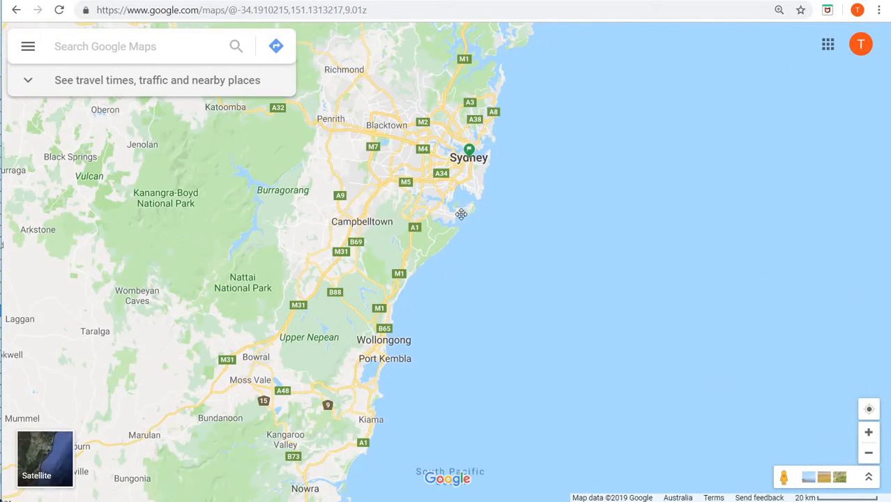
drag(461, 189, 460, 213)
scroll(461, 210, up, 1)
scroll(461, 208, up, 2)
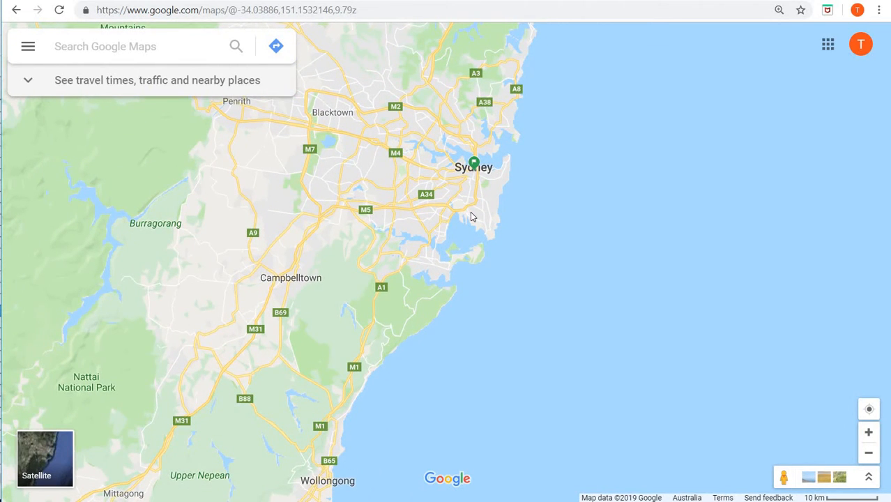
scroll(470, 211, up, 3)
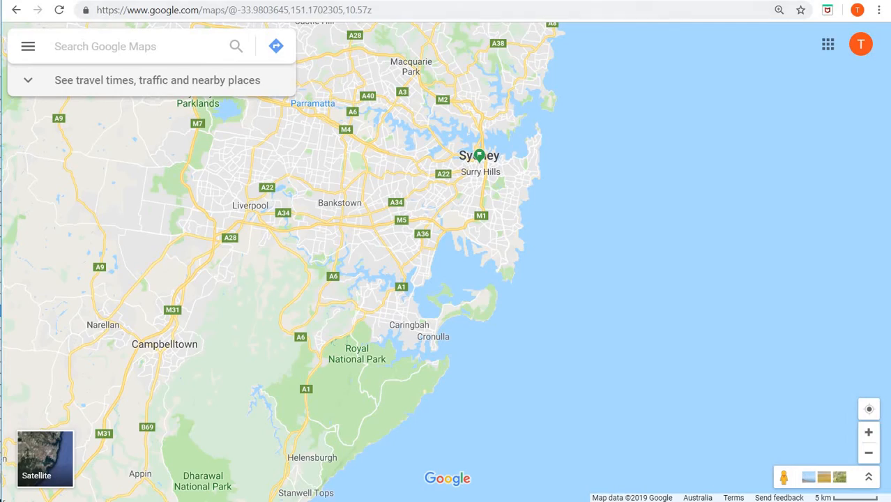
Step: Look through the Wikipedia list of elevation extremes by country and the peaklist.org mountain lists as example data sources
key(ctrl+Tab)
scroll(530, 232, down, 4)
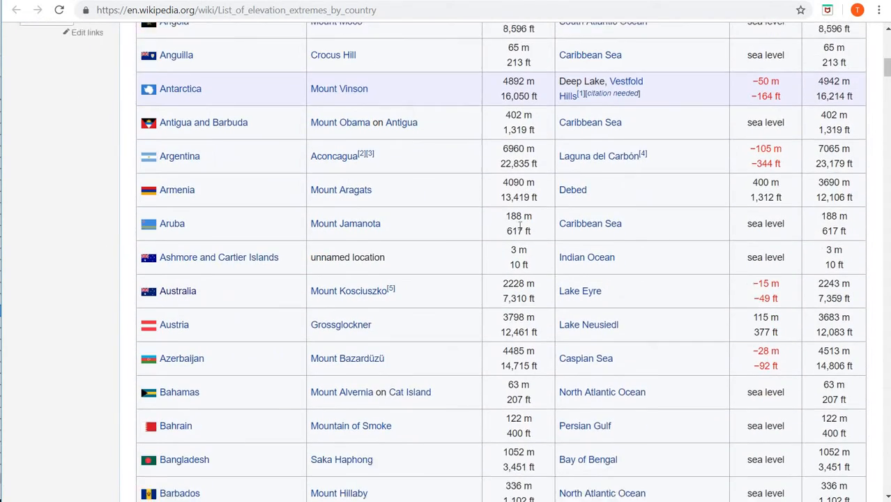
key(ctrl+Tab)
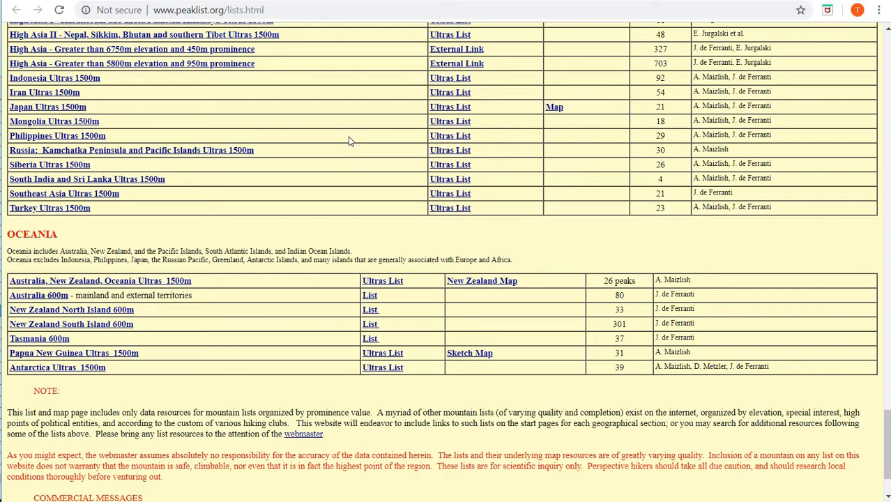
key(ctrl+Tab)
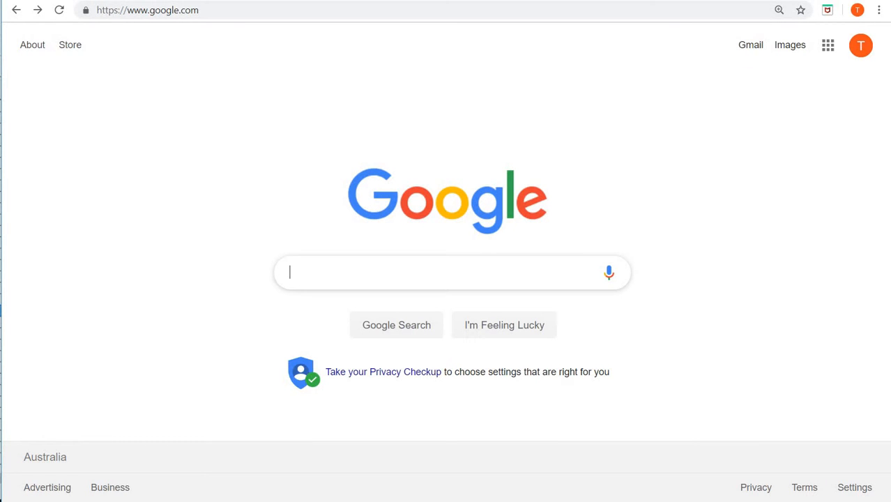
key(ctrl+Tab)
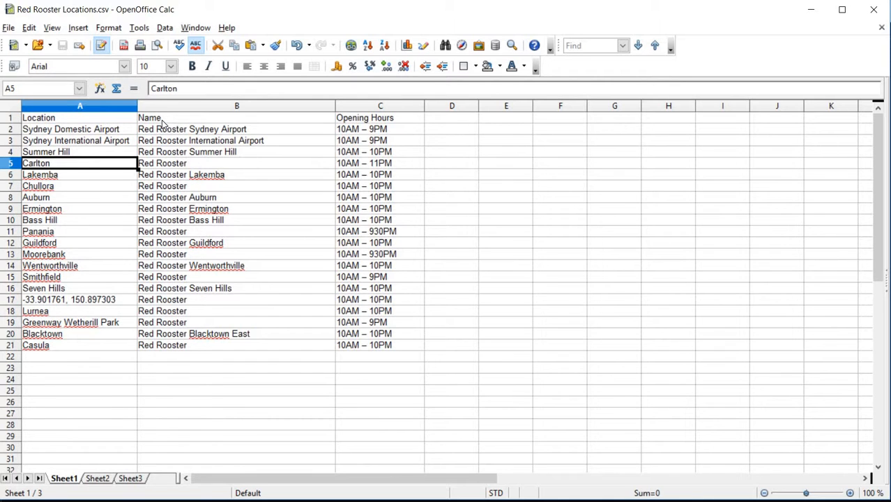
Step: Examine the Name, Opening Hours and Location columns of the Red Rooster Locations spreadsheet, including the location given as coordinates
click(157, 130)
key(Down)
key(Down)
key(Down)
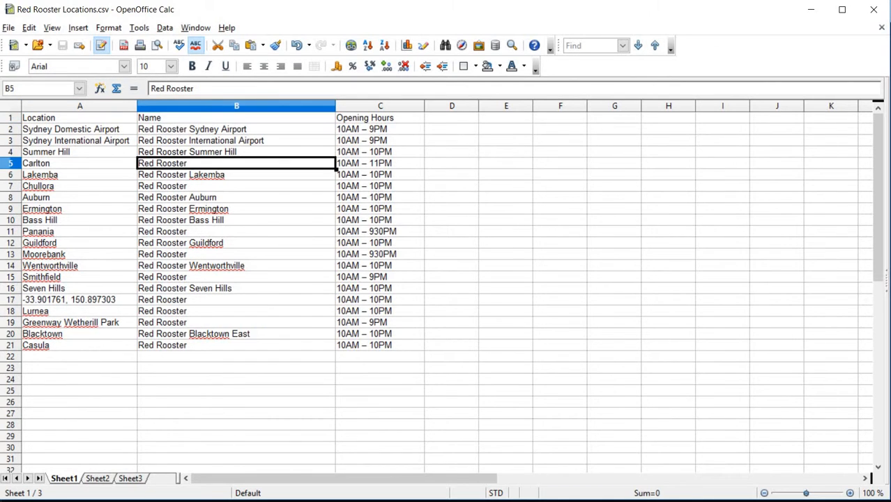
key(Right)
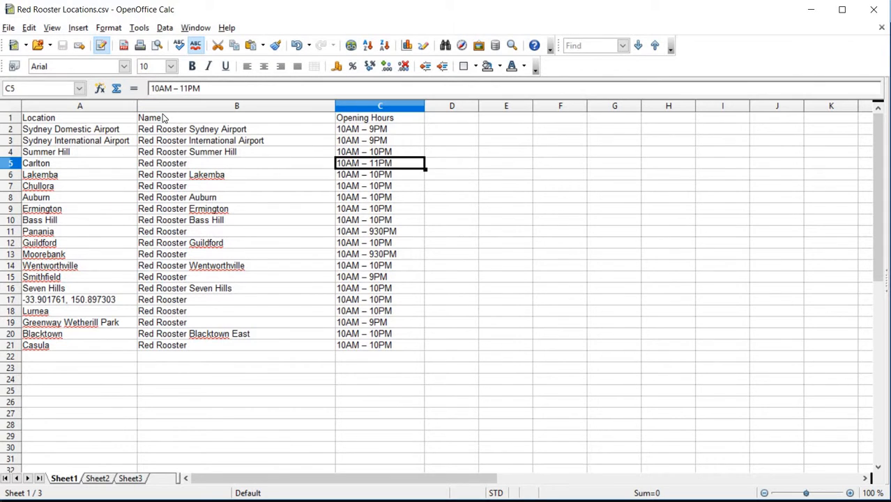
key(Up)
key(Up)
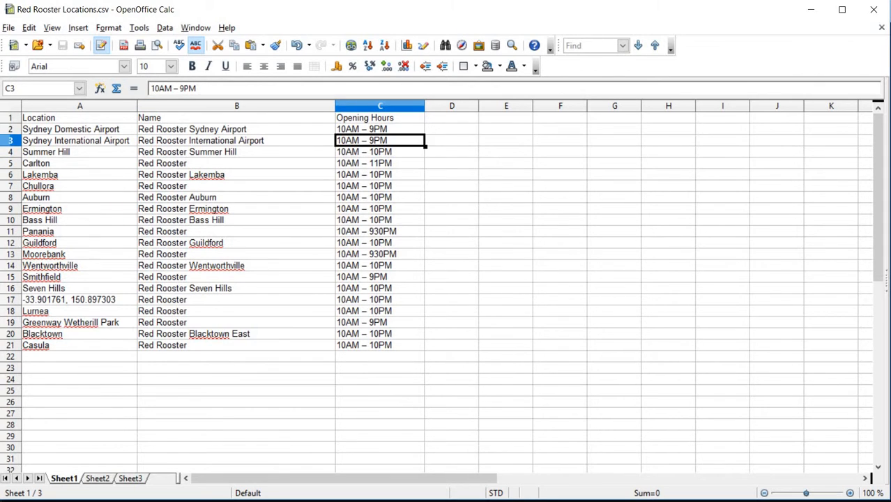
click(82, 278)
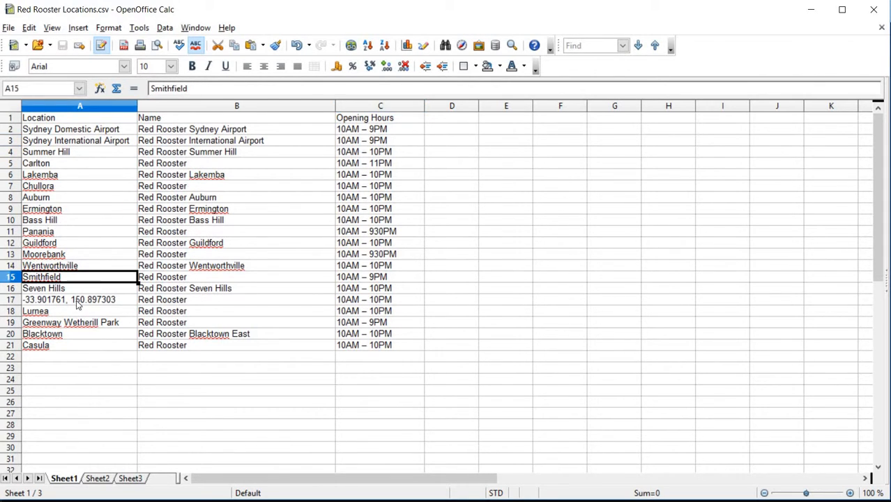
click(79, 301)
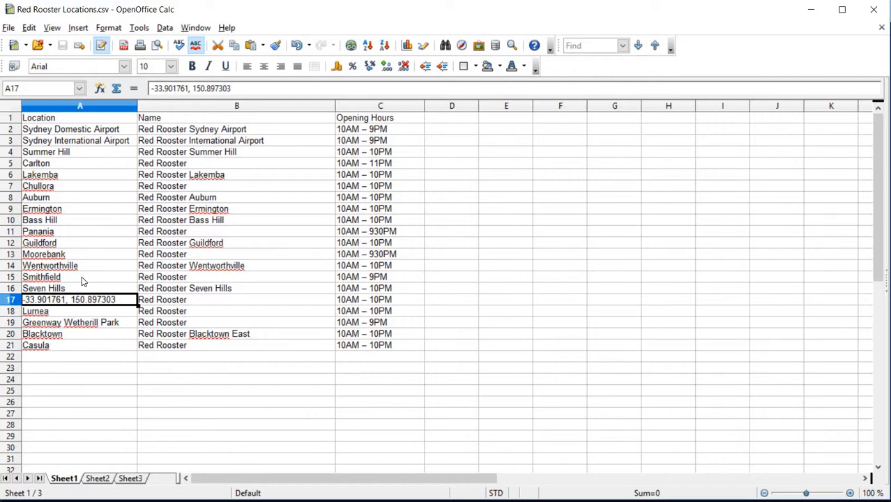
Step: Save the Red Rooster Locations spreadsheet under the same name in Text CSV (.csv) format
click(6, 28)
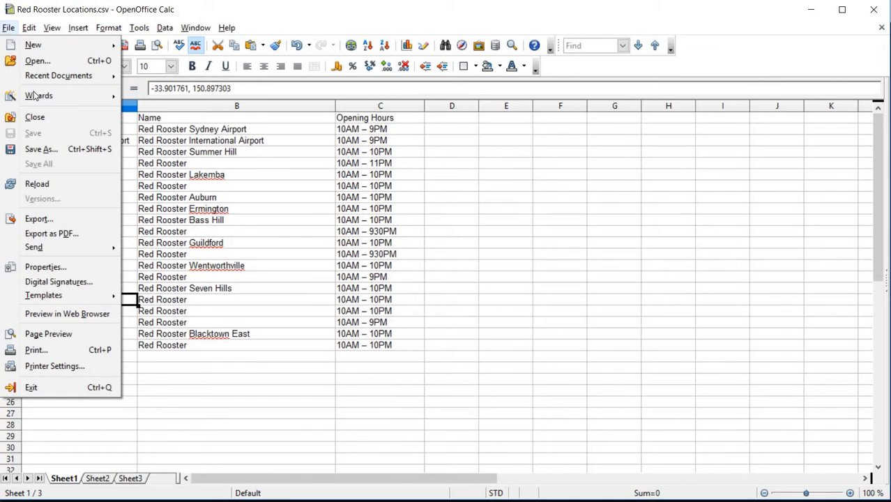
click(53, 152)
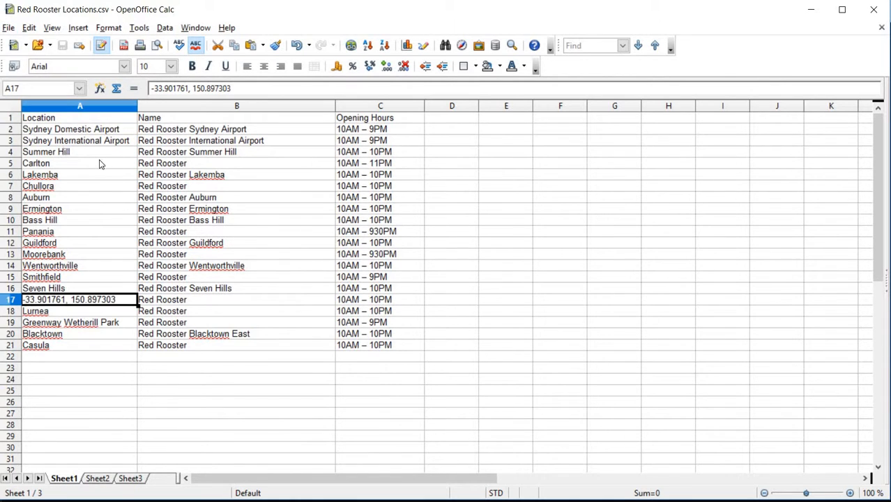
click(140, 289)
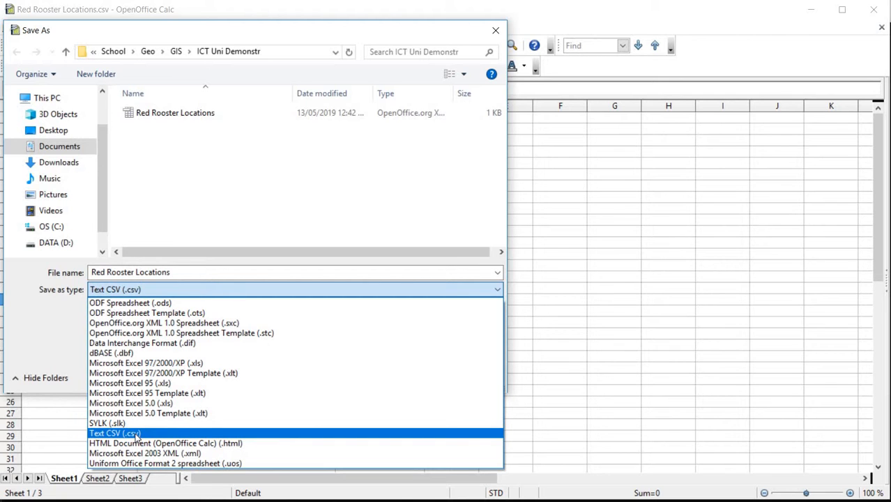
click(136, 434)
click(397, 377)
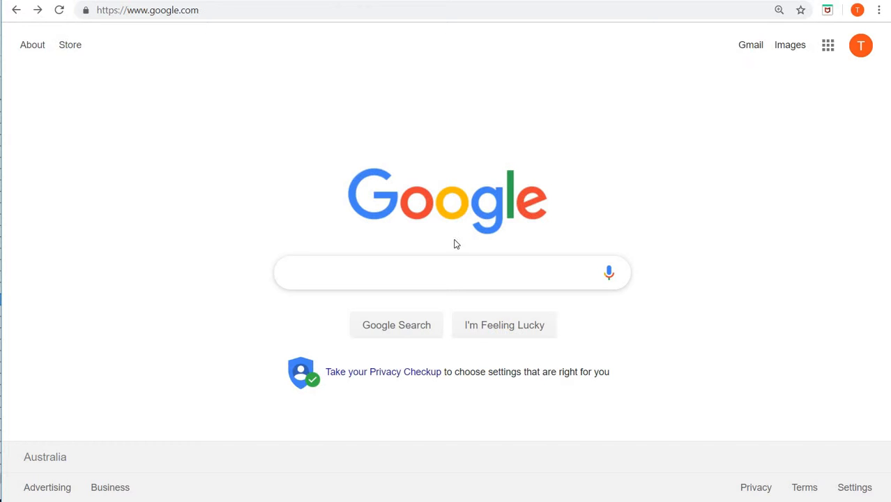
Step: Search Google for "my maps", open the Google My Maps result and create a new map
text(my)
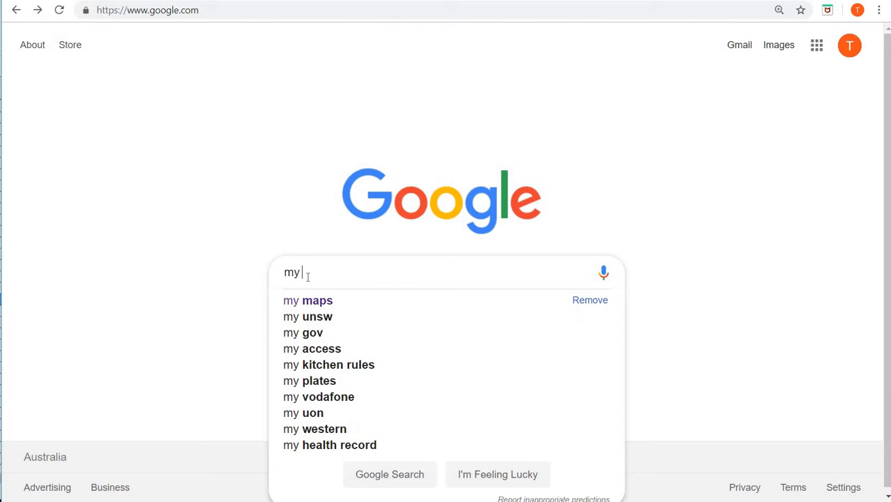
key(Down)
key(Return)
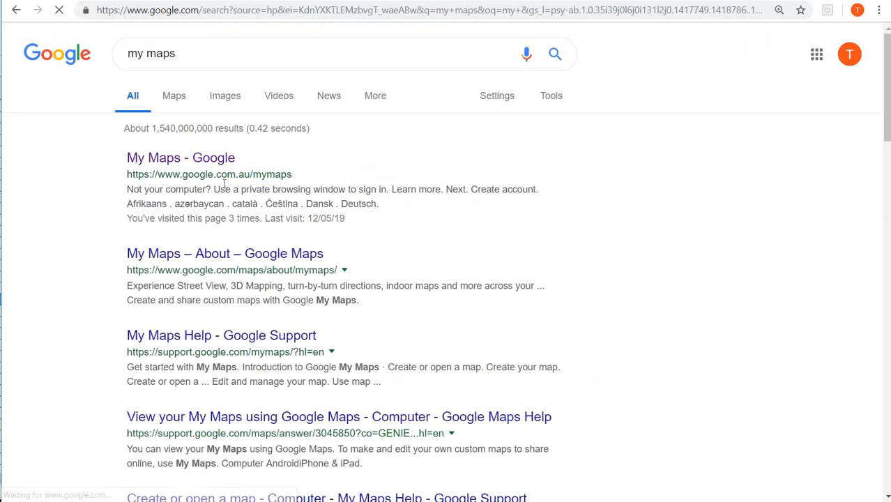
click(210, 156)
click(155, 88)
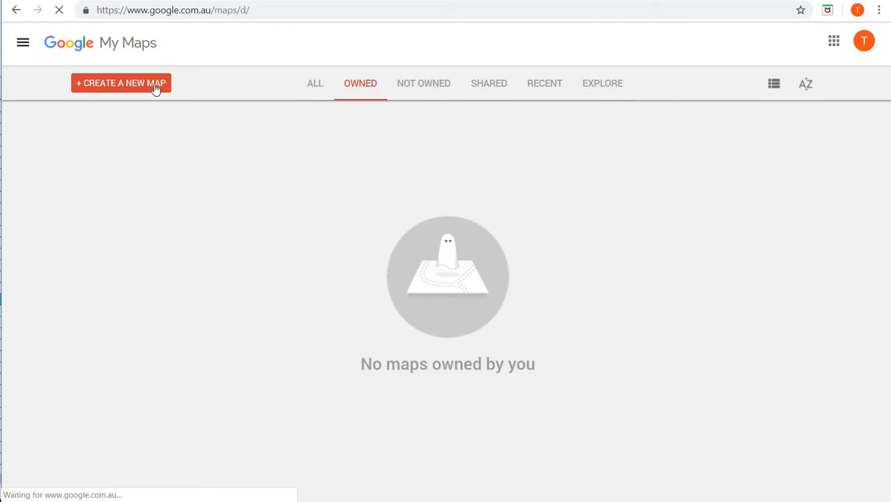
Step: Title the new map "Red Rooster Line" and save the title
text(R)
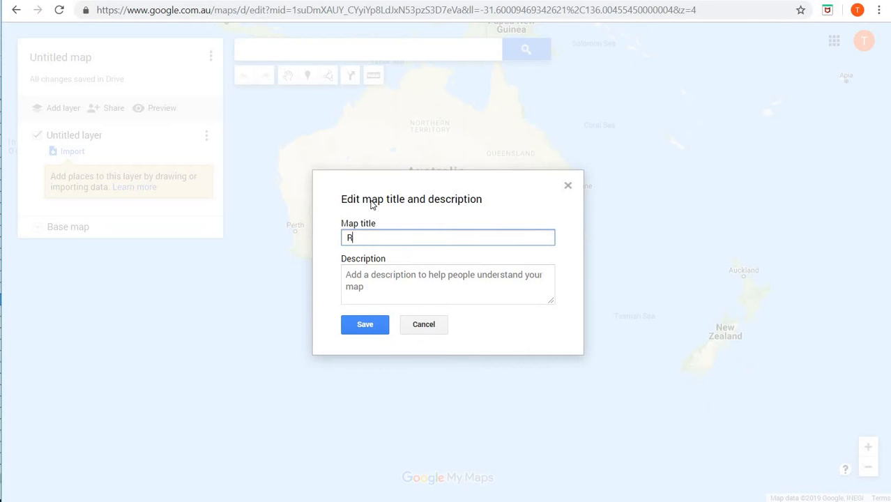
text(ed Rooster Line)
click(362, 323)
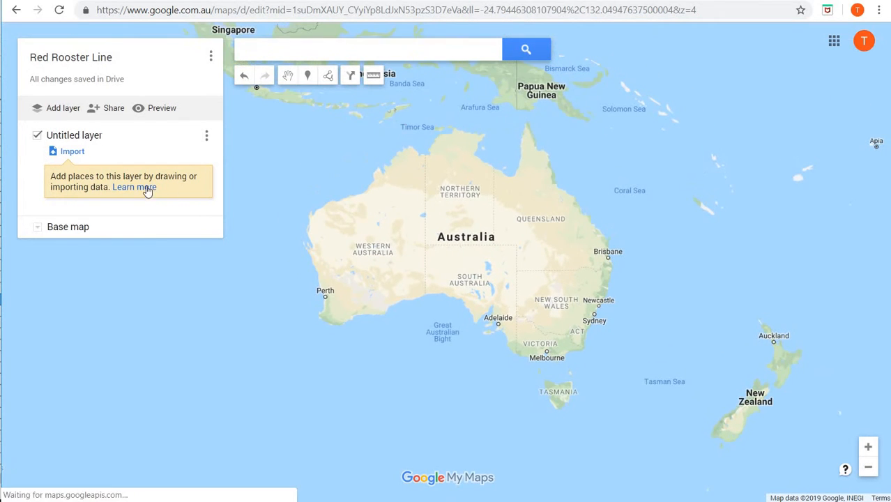
Step: Import the Red Rooster Locations CSV file from the device into the untitled layer
click(79, 154)
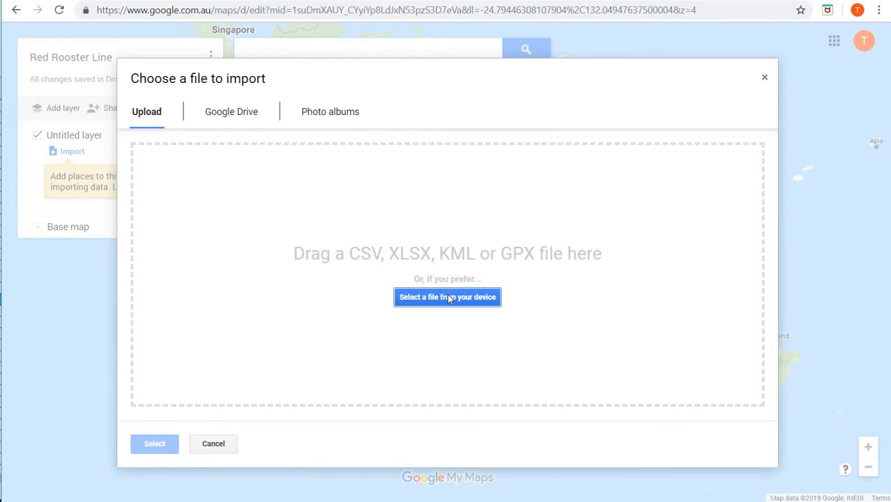
click(450, 297)
click(129, 46)
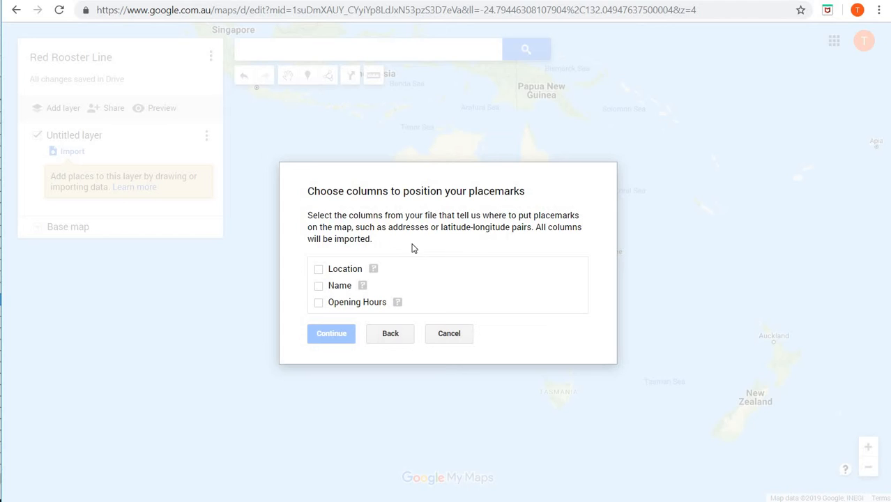
Step: Position the imported placemarks by the Location column, title them by the Name column and finish the import
click(318, 271)
click(332, 335)
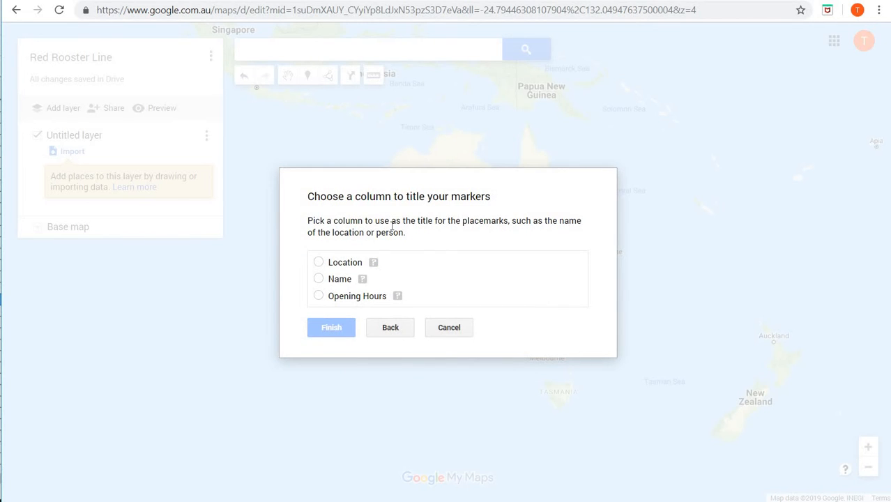
click(335, 282)
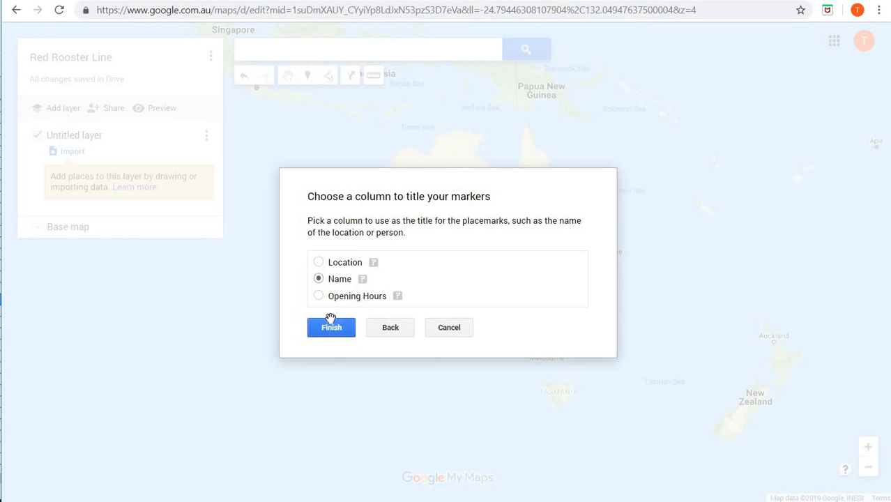
click(330, 325)
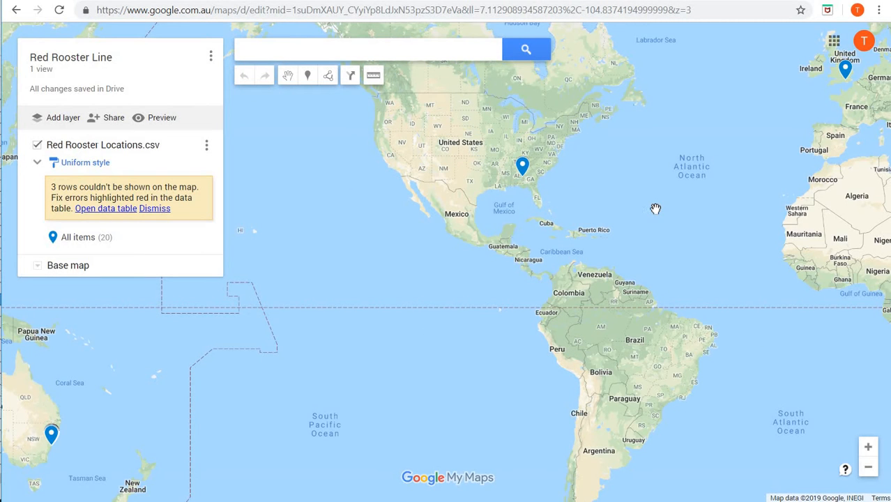
Step: Open the imported layer's data table from the row error notice and change the Carlton location to "Carlton Sydney"
drag(615, 211, 490, 264)
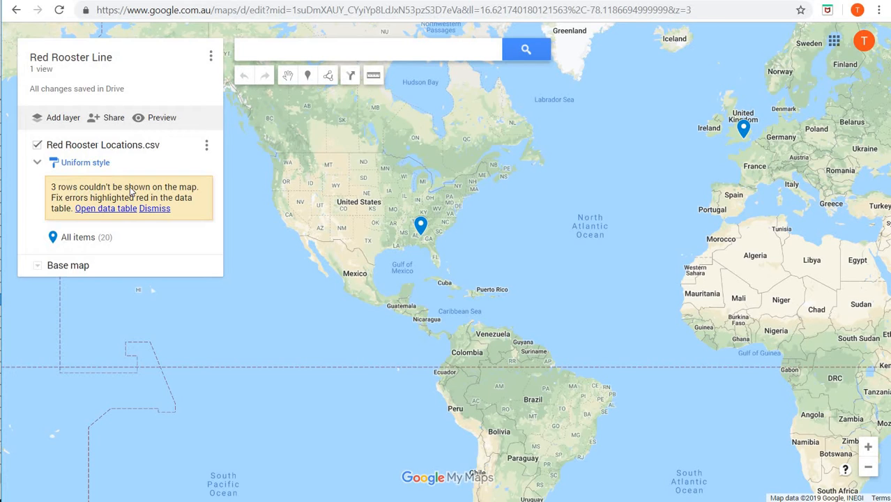
click(90, 211)
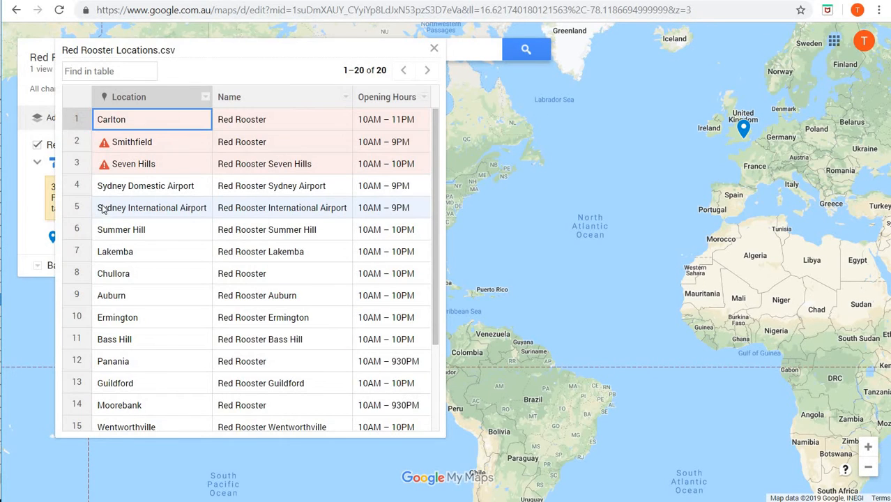
scroll(214, 187, down, 1)
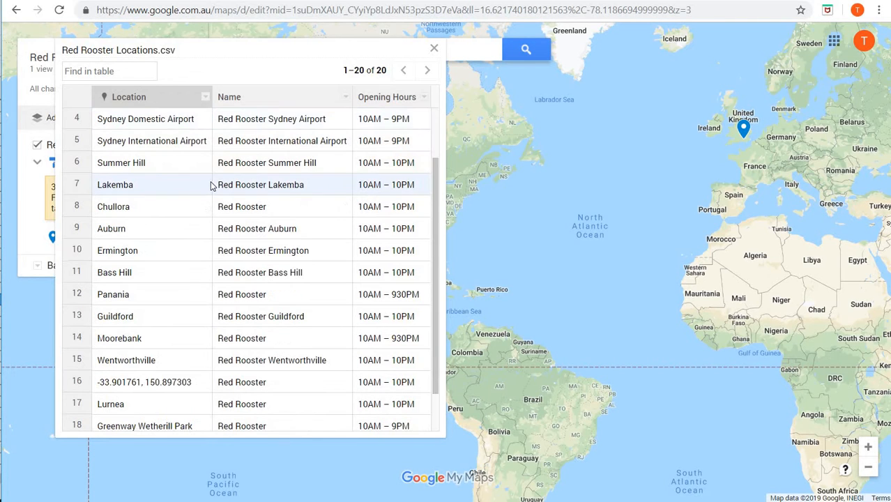
scroll(162, 139, up, 1)
click(150, 122)
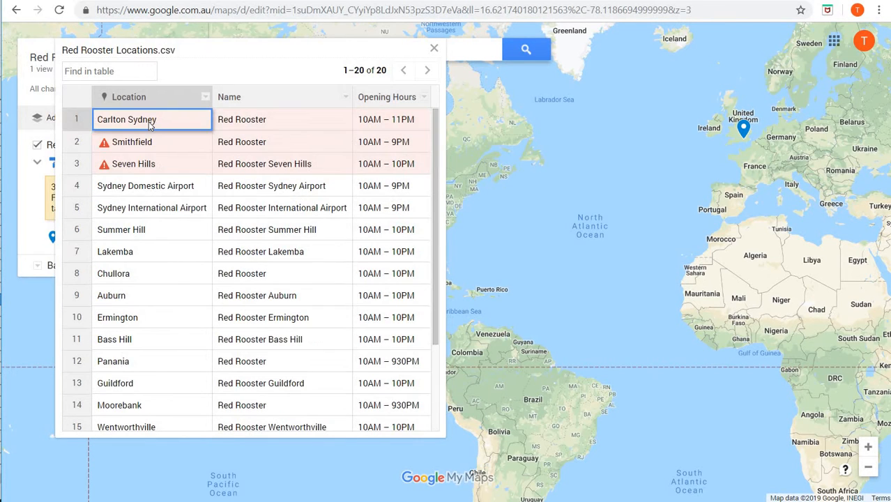
Step: Change the Smithfield and Seven Hills locations in the data table to "Smithfield Sydney" and "Seven Hills Sydney"
click(164, 141)
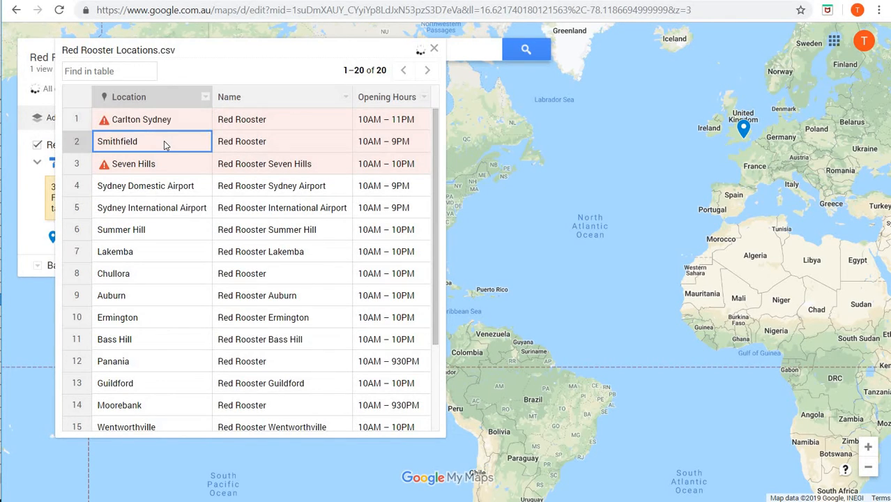
text(Sydney)
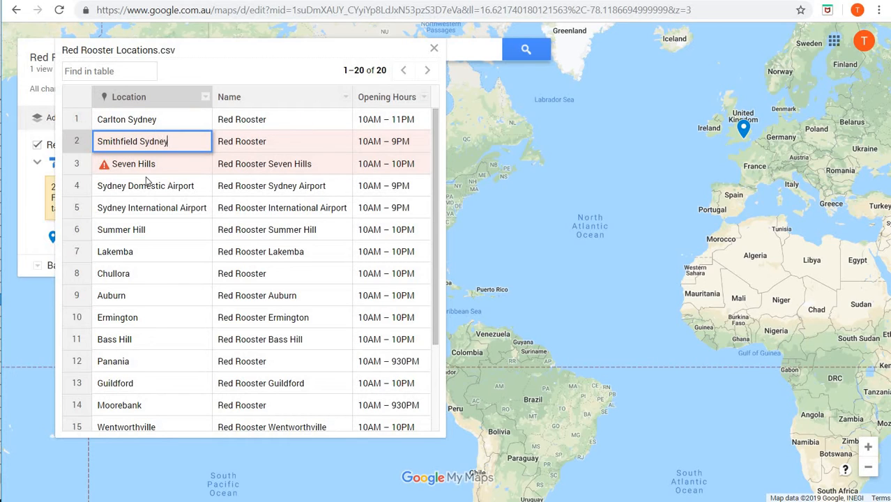
click(154, 163)
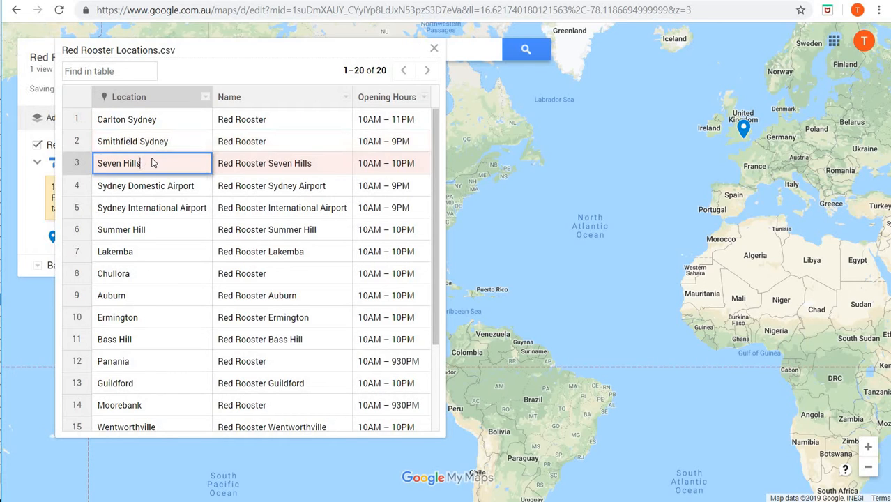
text(Sydney)
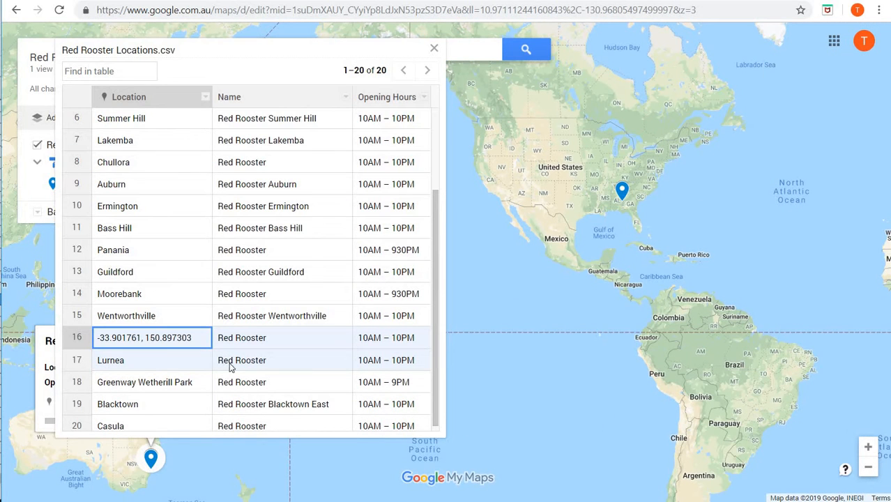
Step: Correct the Auburn placemark misplaced in the United States by changing its location in the data table to "Auburn Sydney"
scroll(637, 262, down, 1)
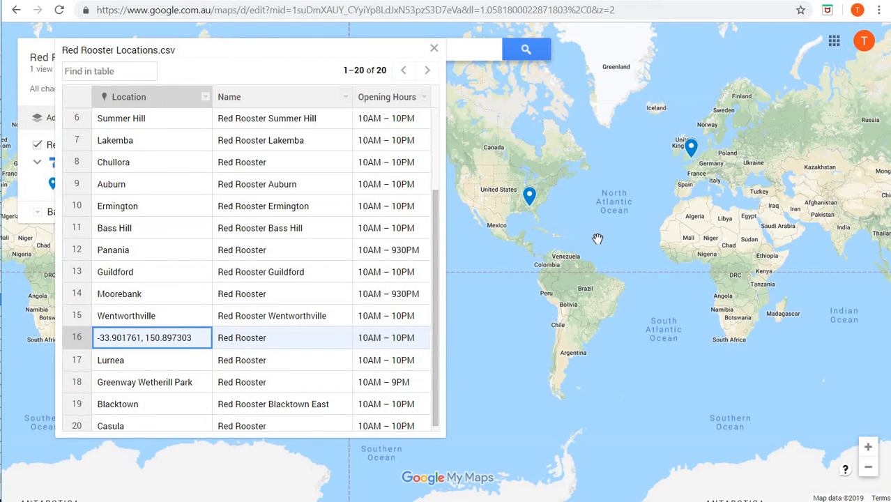
click(688, 149)
click(162, 183)
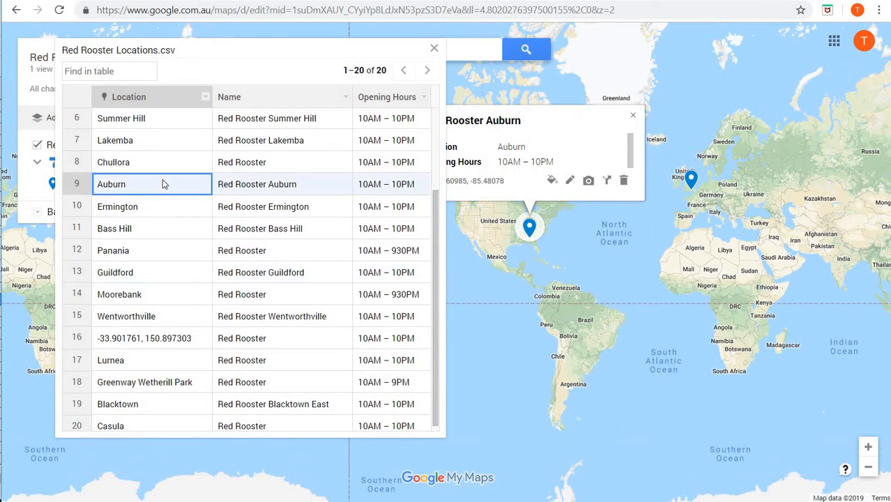
click(206, 180)
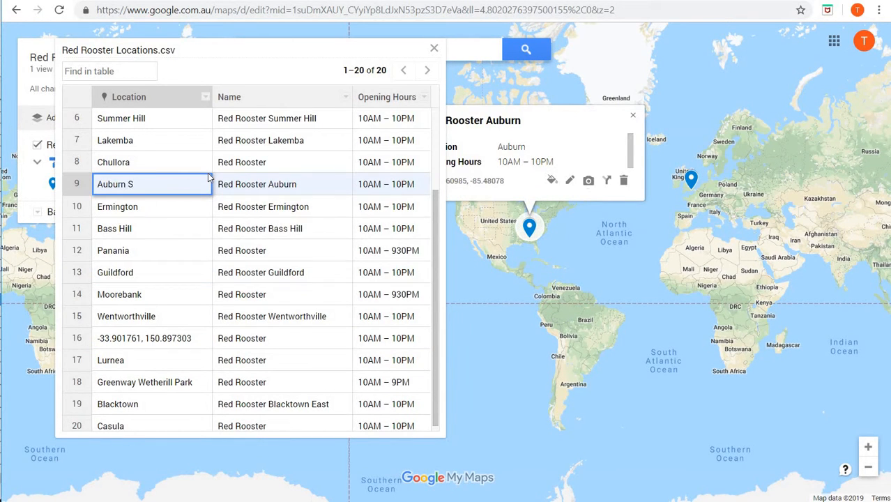
text(Sydney)
Step: Change the location of the Guildford row in the data table to "Guildford Sydney"
click(136, 272)
click(136, 272)
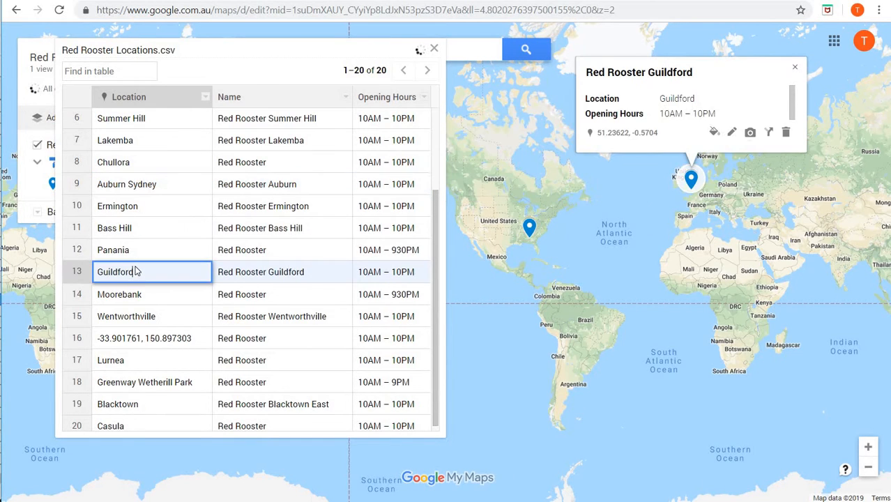
text(Sydney)
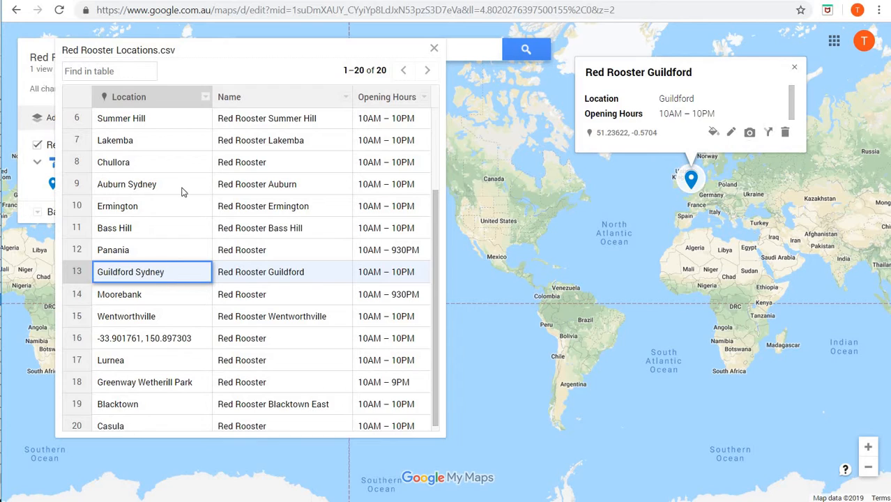
Step: Examine the placemarks around Sydney, close the data table and open the details of the Red Rooster Wentworthville placemark
click(644, 343)
drag(645, 349, 632, 346)
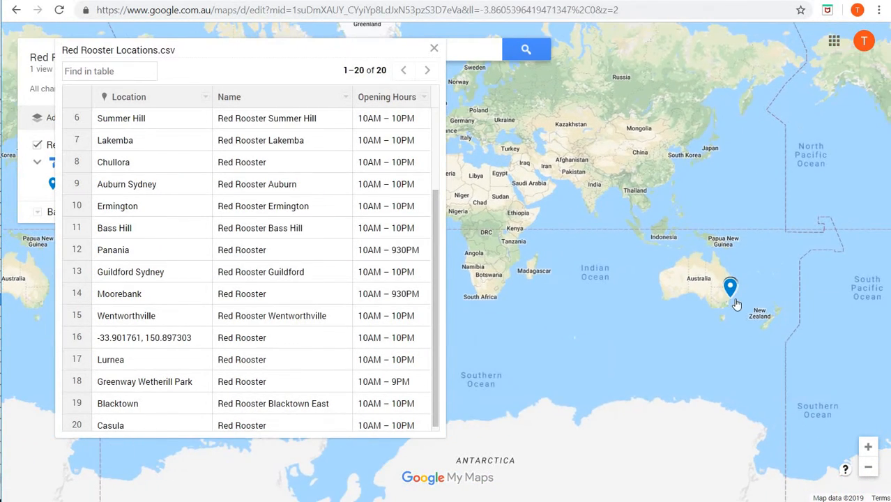
scroll(729, 297, up, 2)
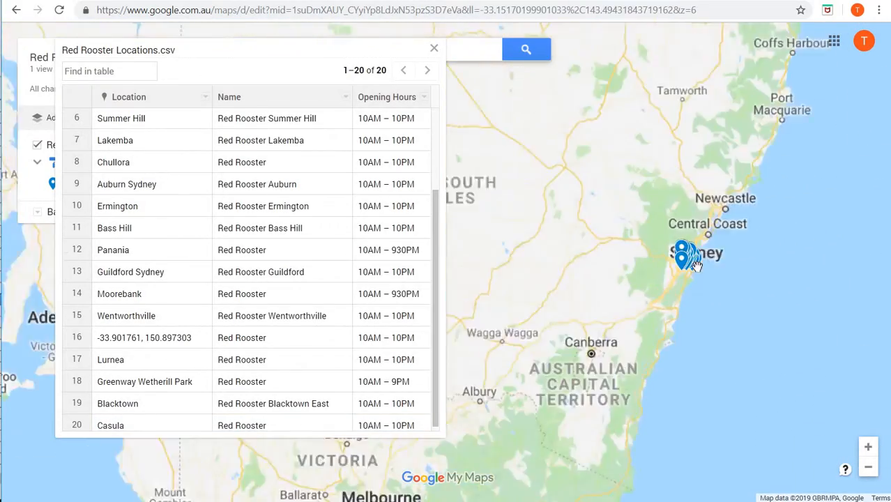
scroll(645, 274, up, 3)
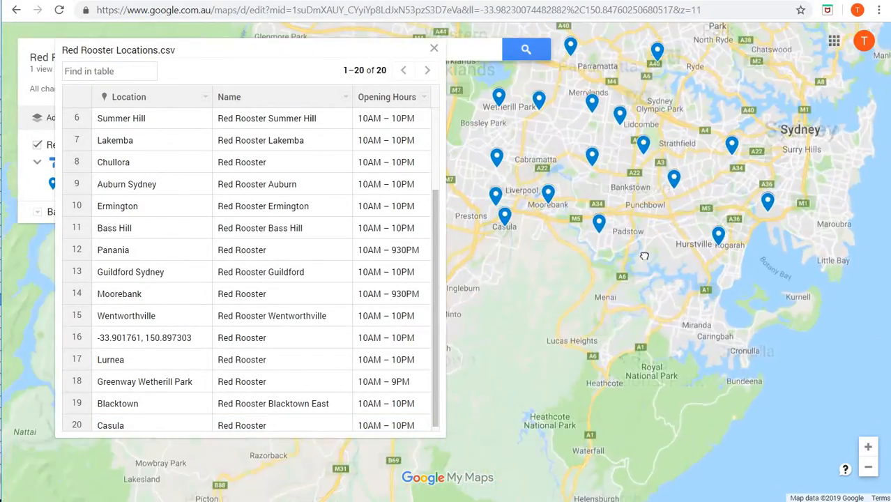
drag(646, 261, 648, 343)
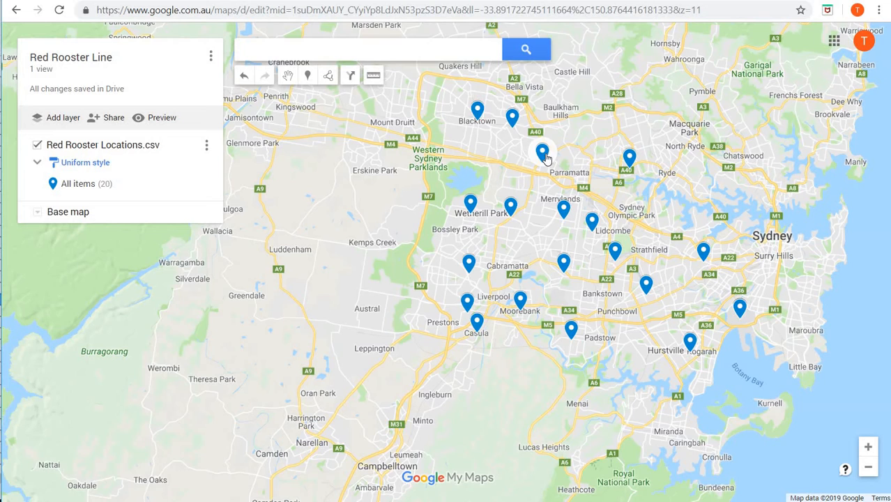
click(545, 156)
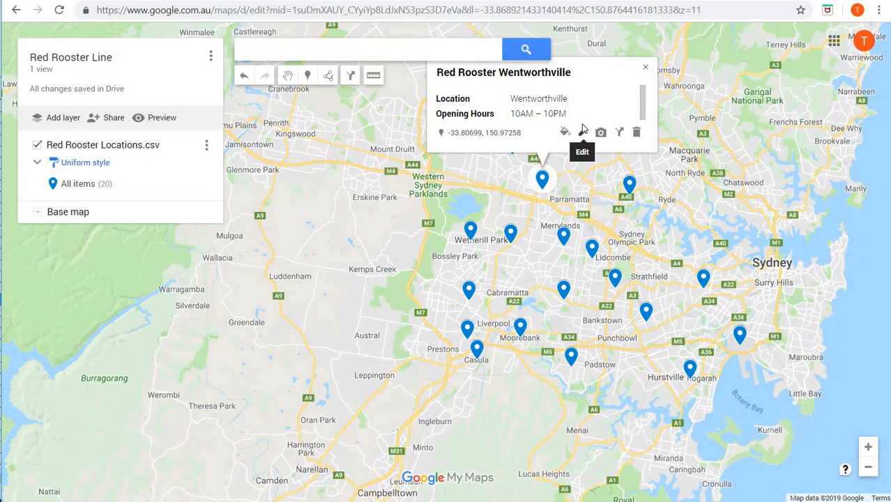
Step: Draw a straight diagonal line across Sydney from just northeast of Blacktown, near Bella Vista, down to Kogarah
click(328, 75)
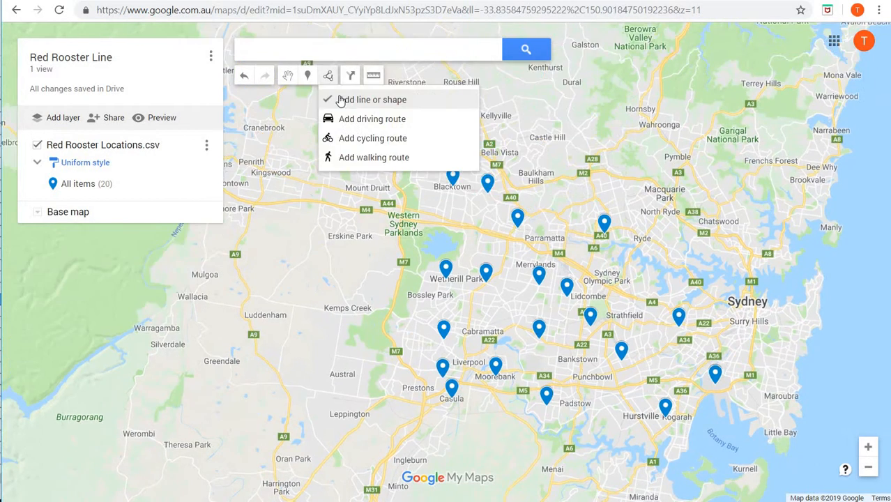
click(341, 101)
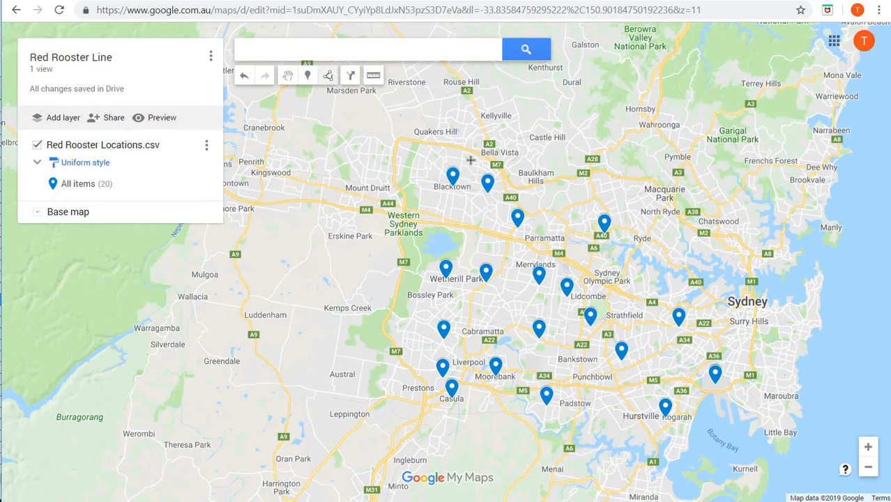
click(471, 161)
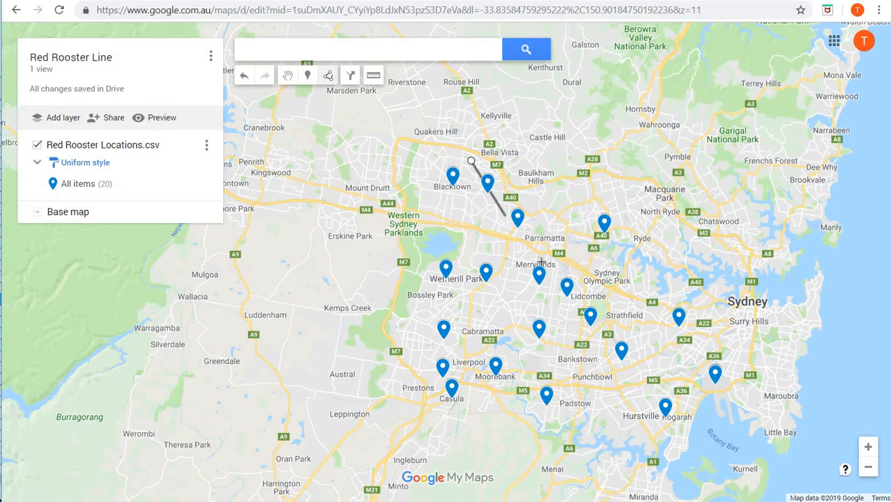
double_click(676, 420)
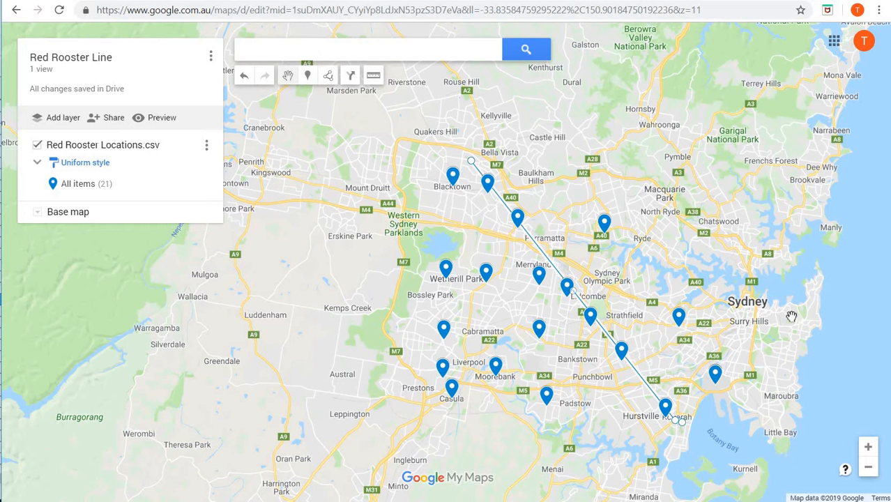
Step: Inspect the restaurants east of the line, including the Ermington and International Airport placemark details, and close the details
drag(728, 276, 626, 180)
click(461, 107)
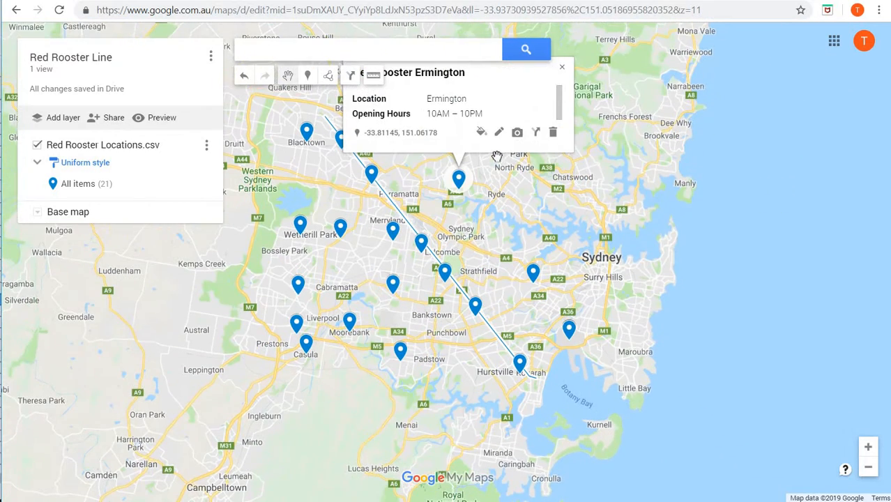
click(533, 275)
click(568, 328)
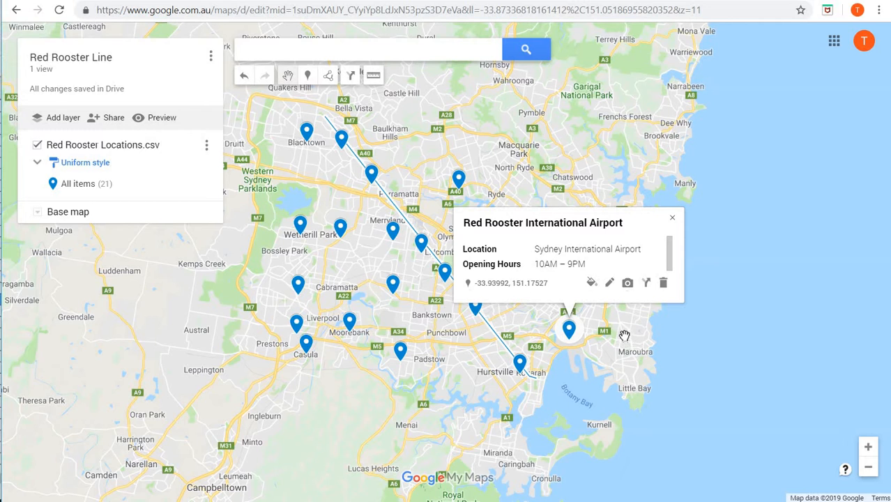
click(672, 221)
drag(434, 207, 467, 196)
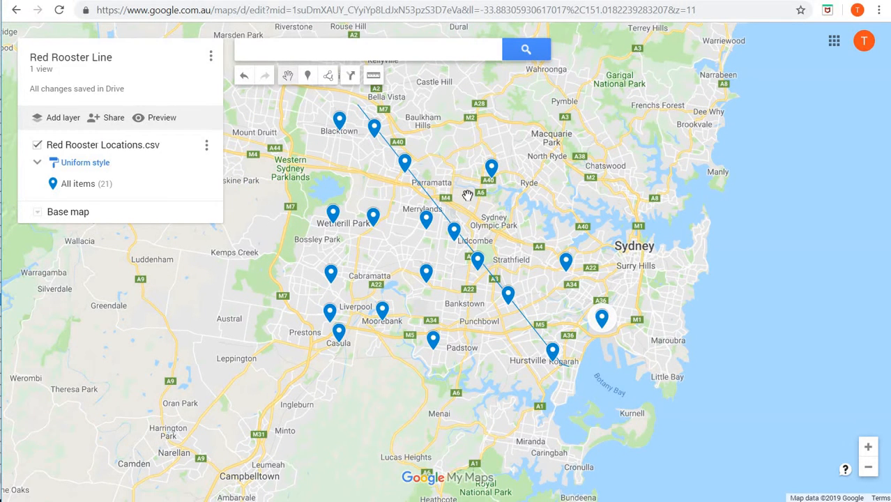